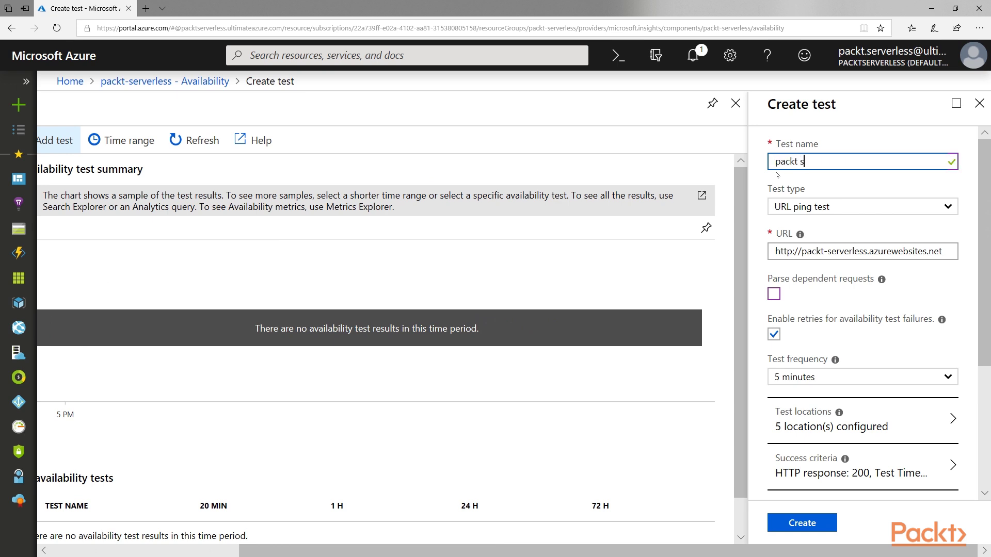
# Open the Test type choices on the new packt-serverless availability test form.
pyautogui.click(837, 207)
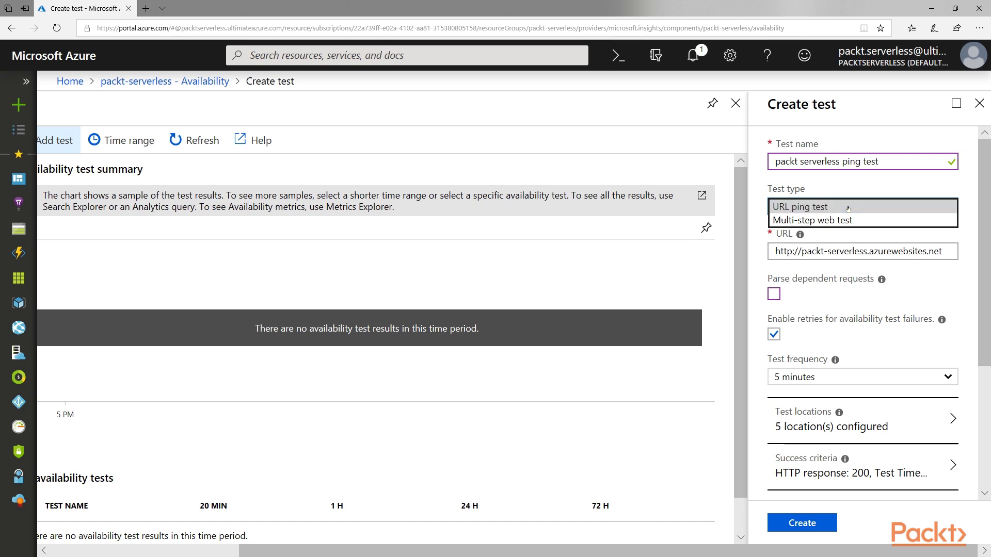
# Keep URL ping test as the test type and open Function Apps in a new tab.
pyautogui.click(848, 208)
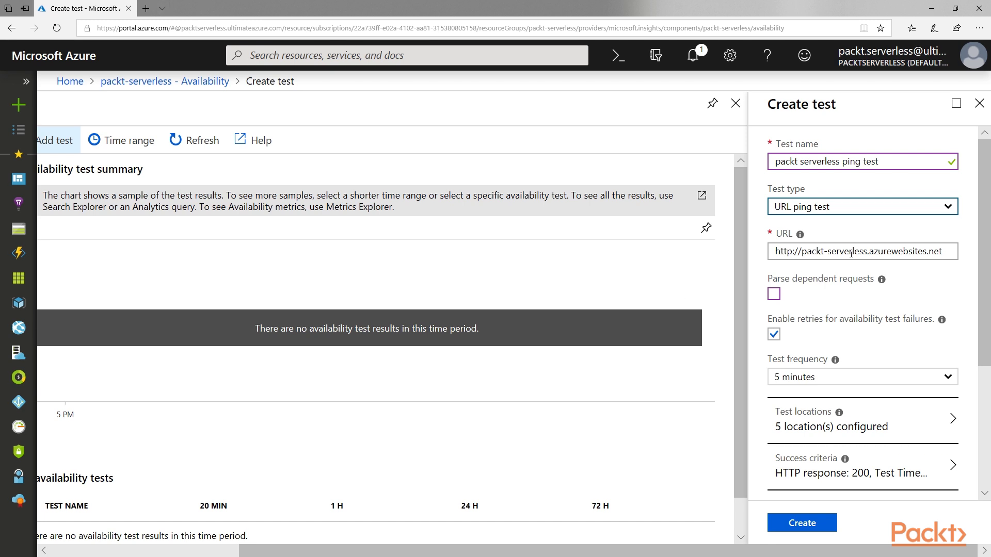
pyautogui.click(146, 8)
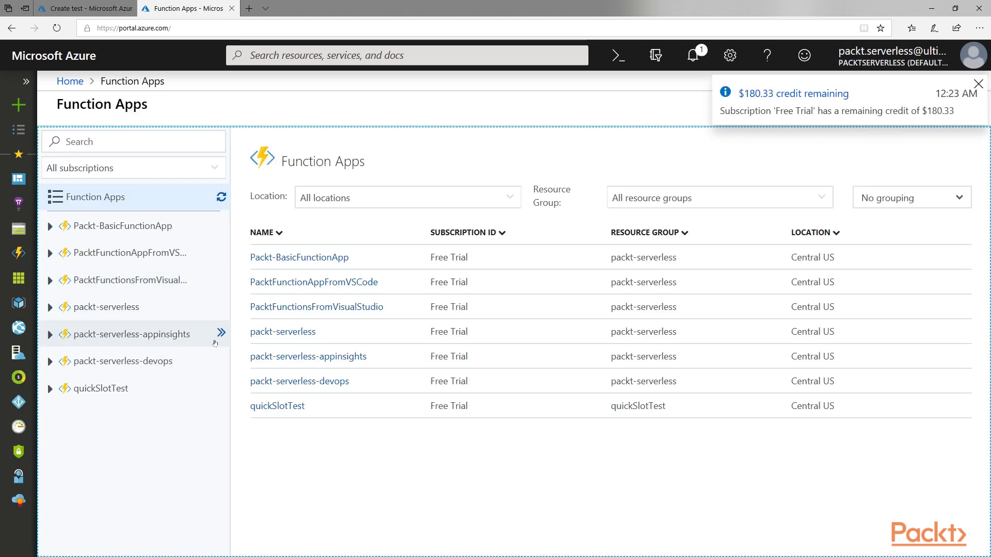
# Copy the HttpTriggerCSharp1 function URL and select the existing URL in the Create test form.
pyautogui.click(133, 339)
pyautogui.click(58, 361)
pyautogui.click(165, 387)
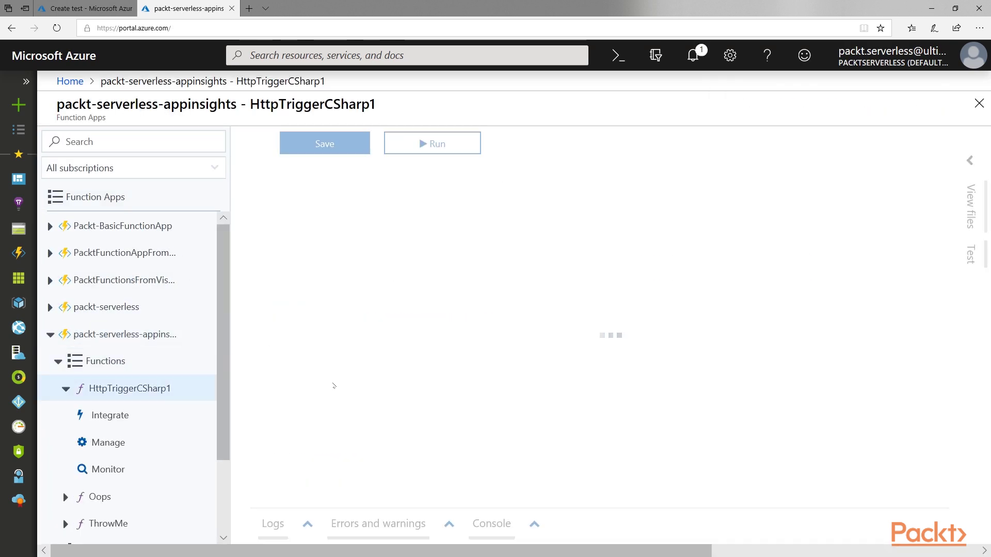
pyautogui.click(576, 143)
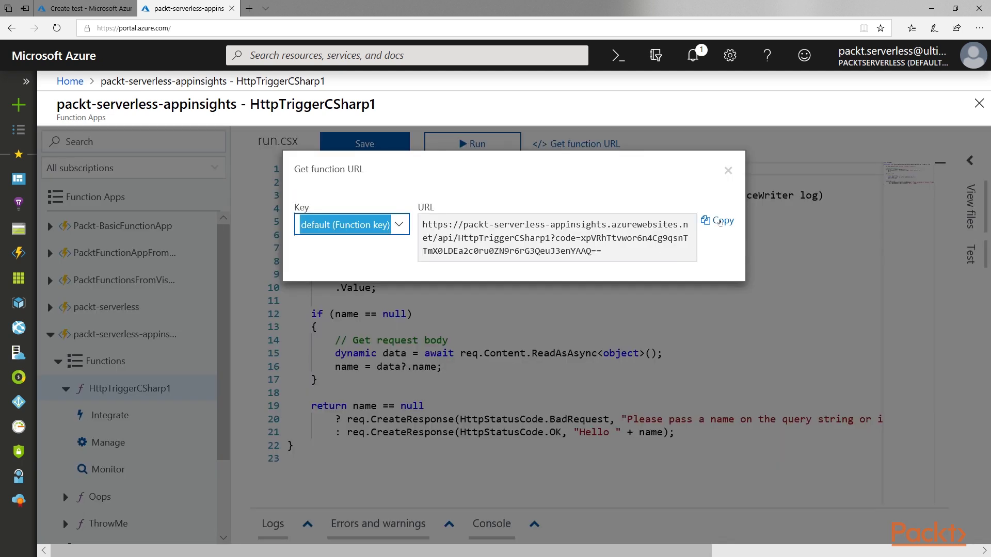
pyautogui.click(720, 222)
pyautogui.click(85, 9)
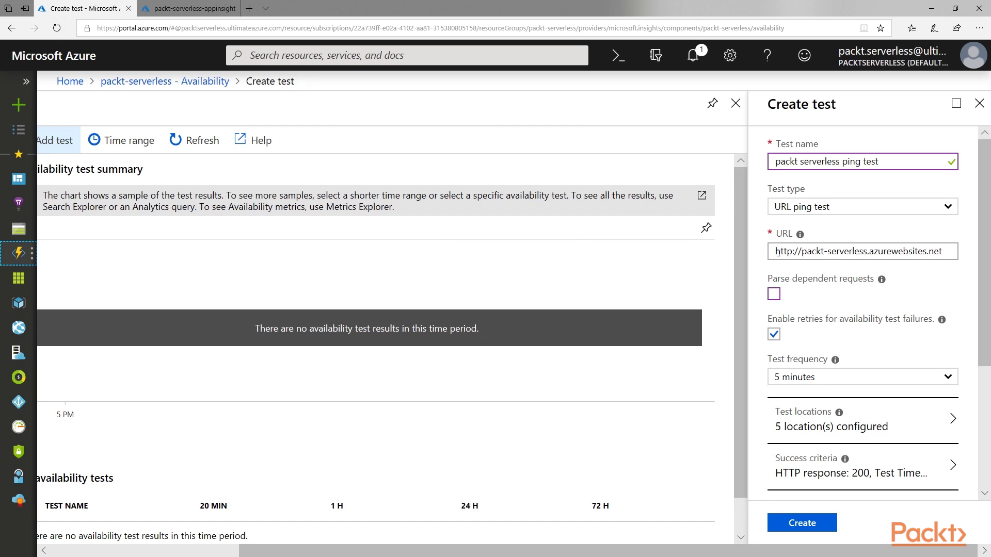
pyautogui.moveTo(775, 251); pyautogui.dragTo(942, 251)
# Replace the test URL with the copied function URL plus a &name= query parameter.
pyautogui.hotkey('ctrl', 'v')
pyautogui.write('&name=Michael')
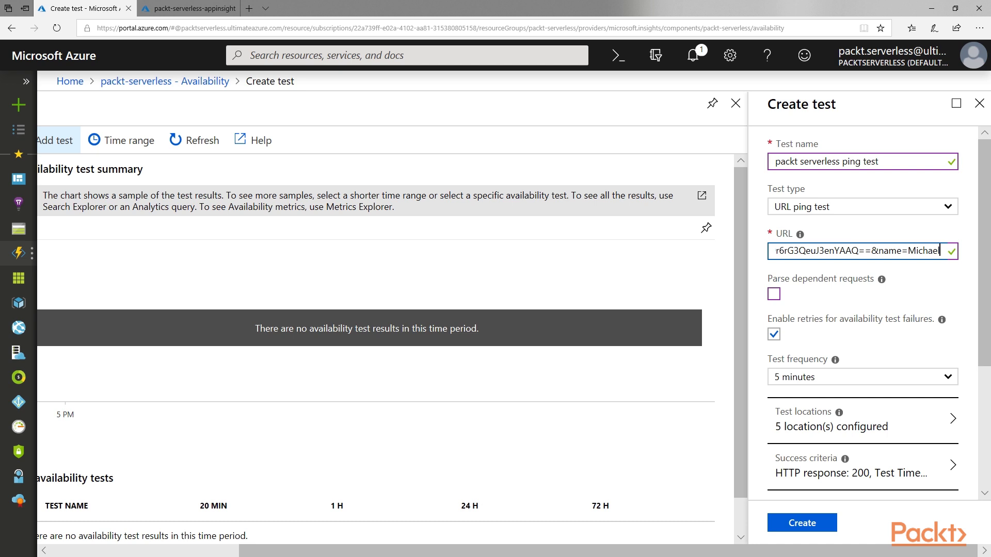
pyautogui.scroll(-3, 985, 419)
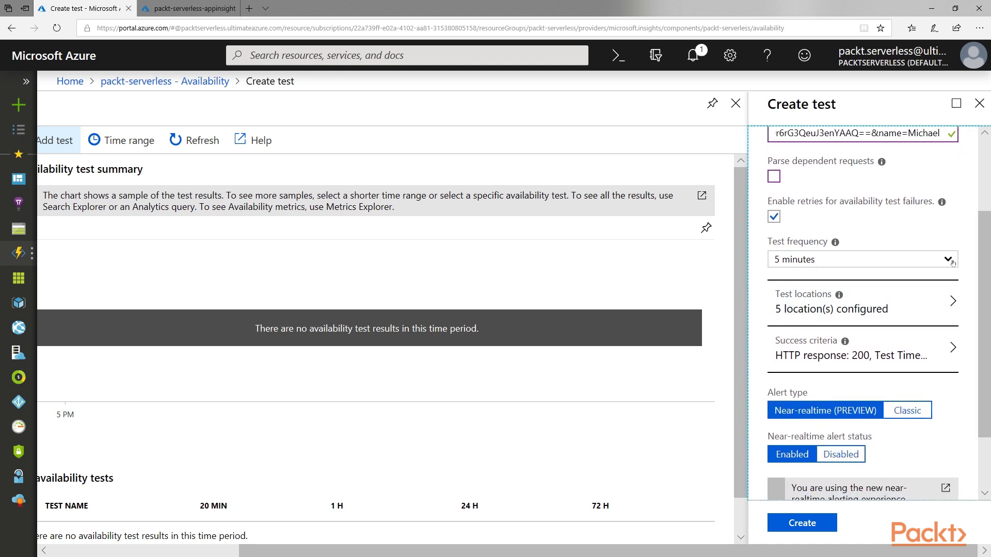
pyautogui.click(952, 263)
pyautogui.click(935, 317)
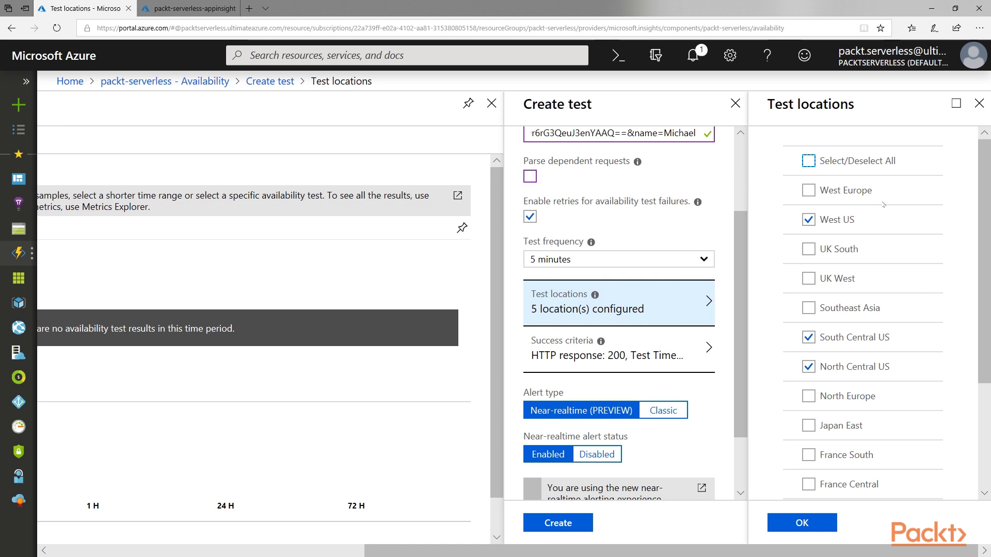
# Choose West US, Japan East, France Central, Central US, Brazil South and Australia East as locations.
pyautogui.click(809, 161)
pyautogui.click(809, 162)
pyautogui.click(809, 219)
pyautogui.scroll(-3, 808, 222)
pyautogui.click(809, 266)
pyautogui.click(808, 326)
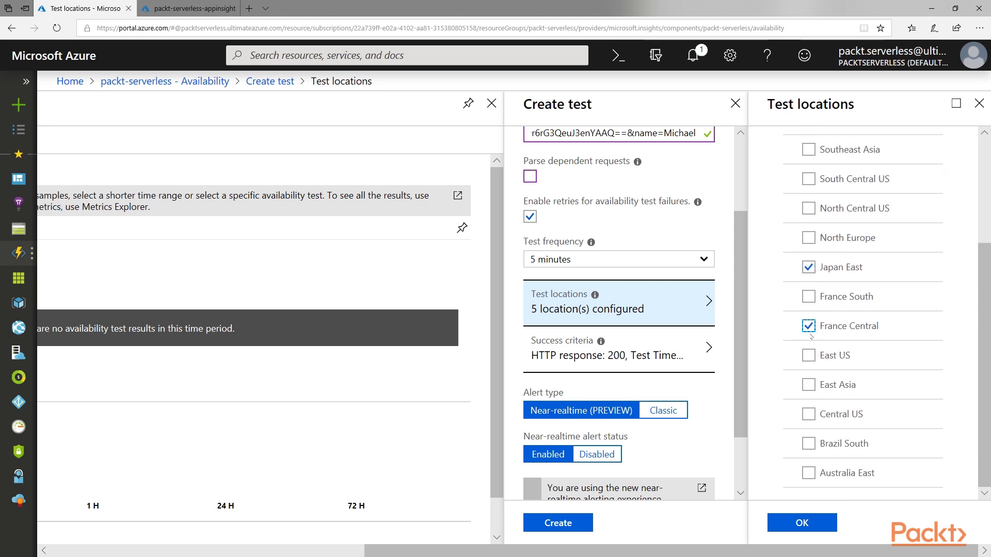
pyautogui.click(808, 414)
pyautogui.click(809, 443)
pyautogui.click(809, 472)
pyautogui.click(815, 526)
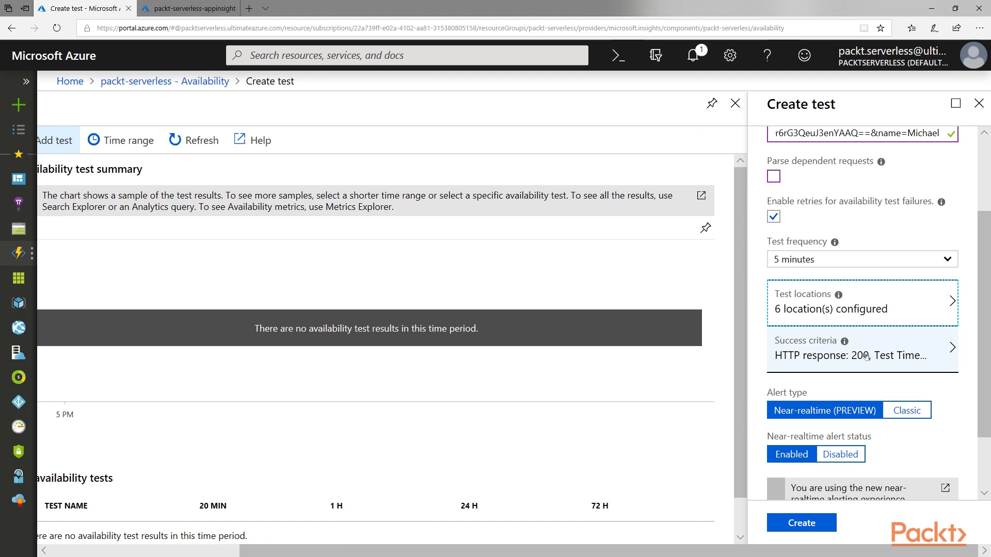
# Set success criteria to a 30-second timeout with content match requiring 'Hello'.
pyautogui.click(866, 356)
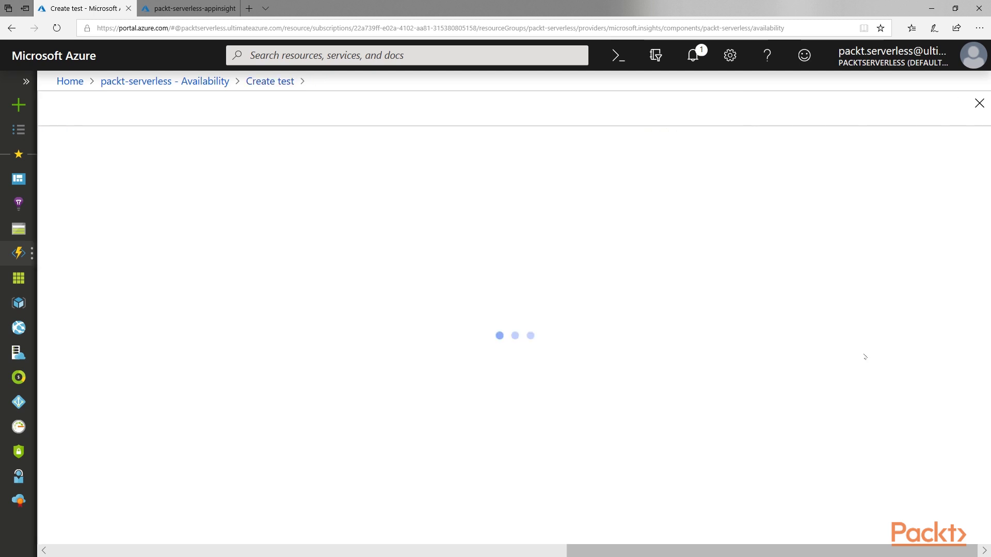
pyautogui.click(826, 161)
pyautogui.click(816, 124)
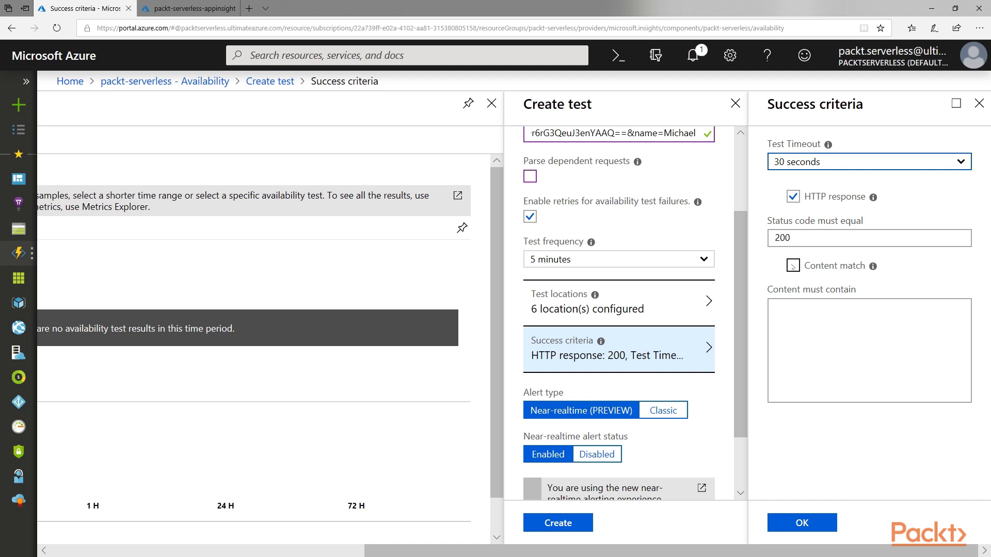
pyautogui.click(793, 266)
pyautogui.click(802, 319)
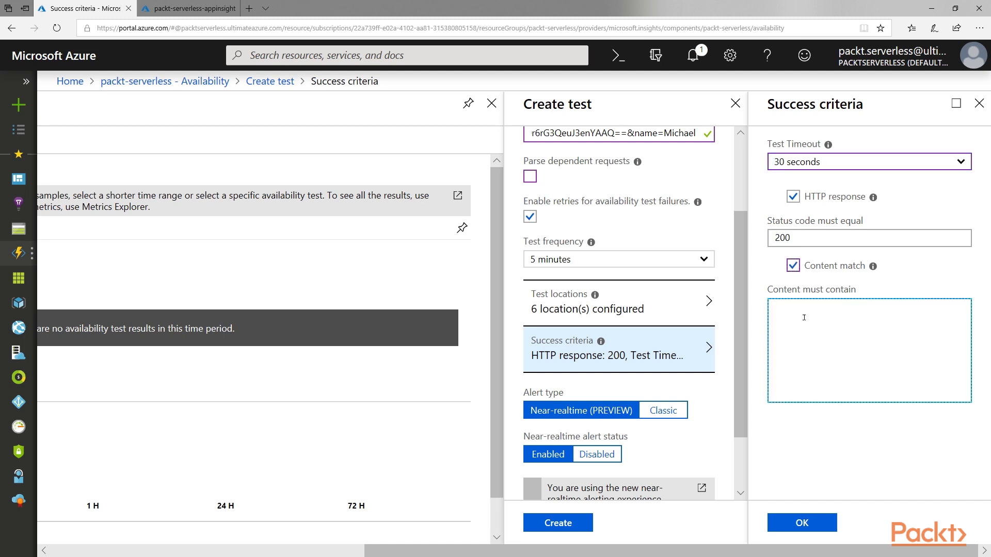
pyautogui.write('Hello')
pyautogui.click(802, 522)
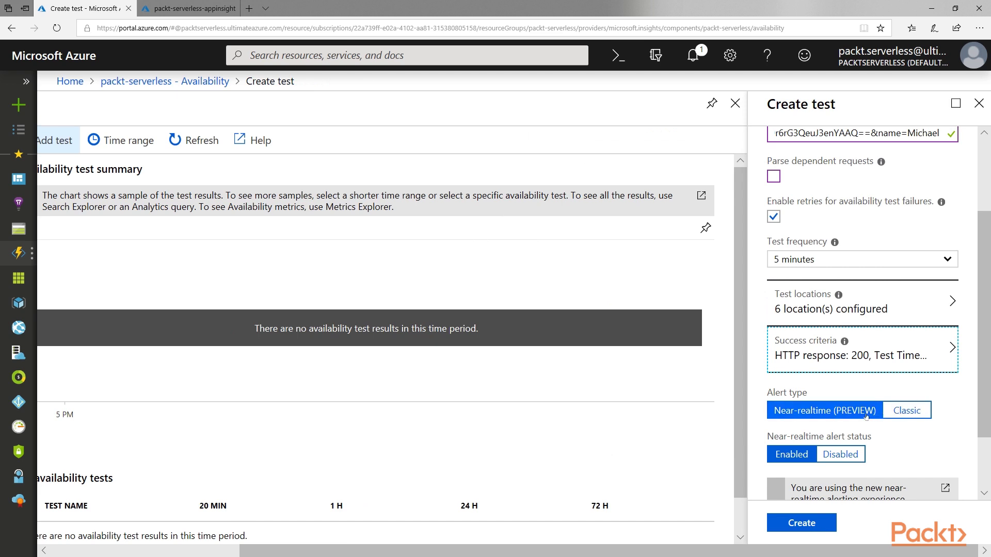
# Create the test, then open the packt serverless ping test row and its Edit alert page.
pyautogui.scroll(-2, 866, 454)
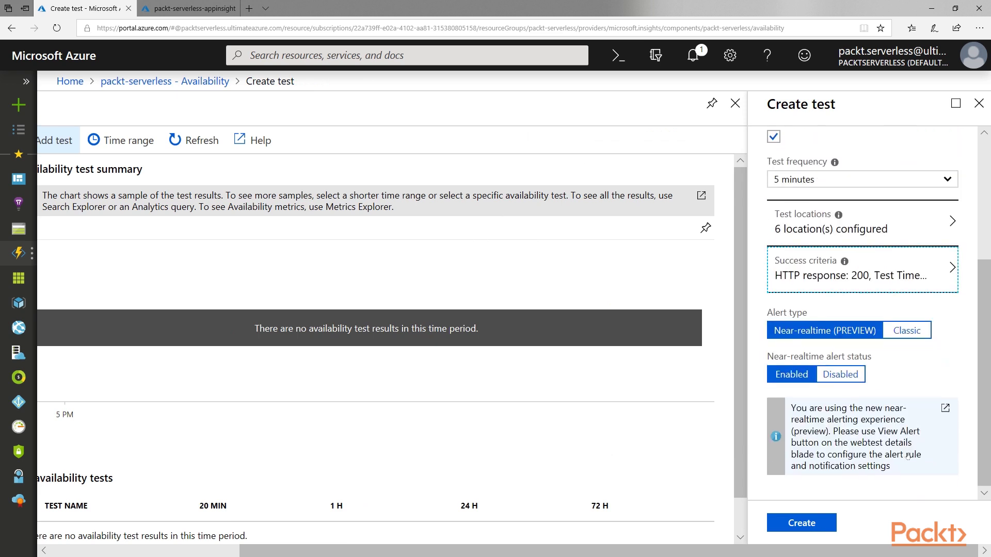
pyautogui.click(801, 523)
pyautogui.scroll(-1, 652, 350)
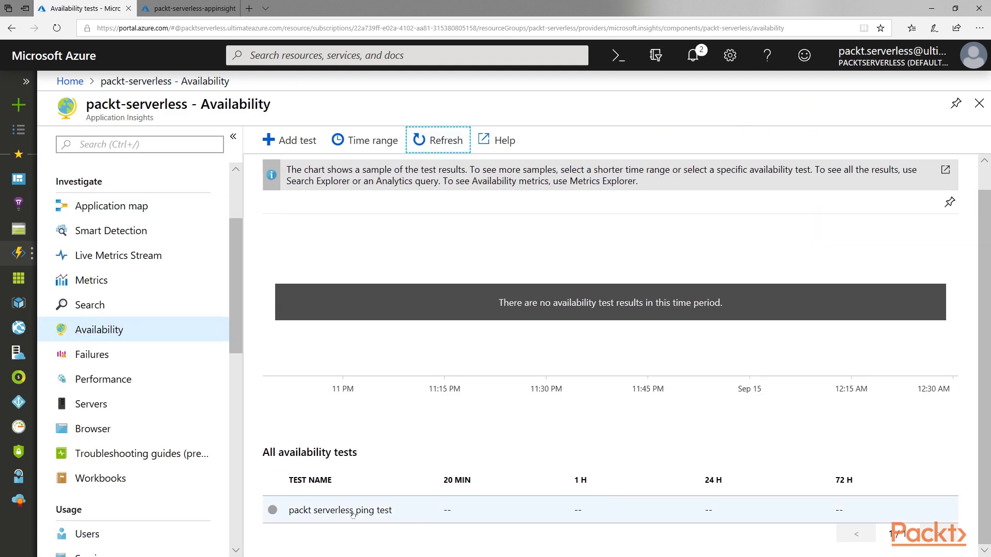
pyautogui.click(341, 510)
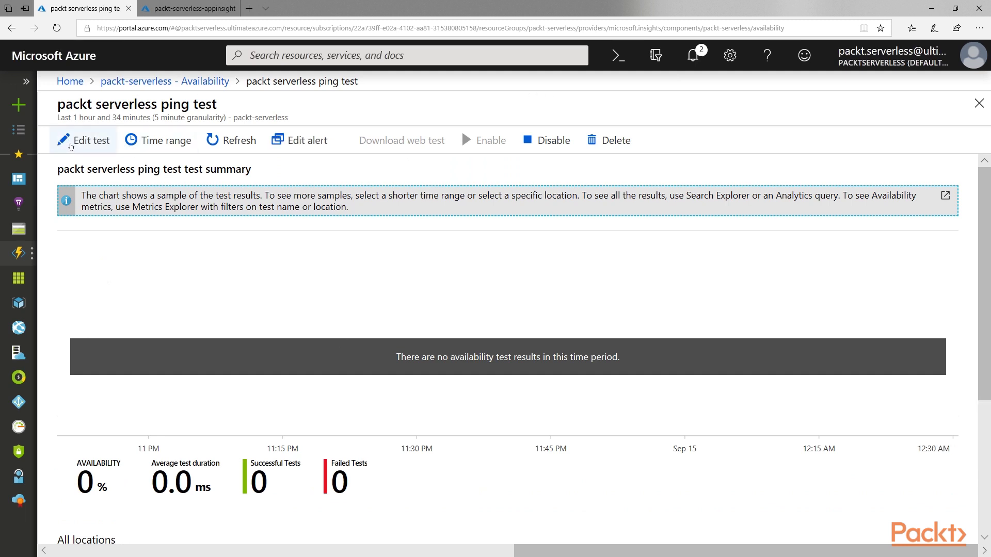
pyautogui.click(290, 141)
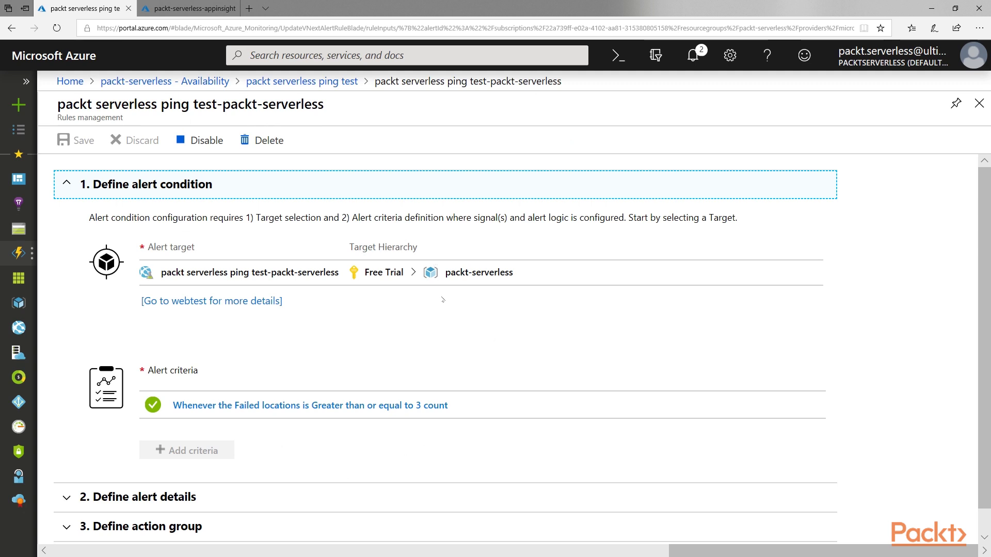
pyautogui.scroll(-1, 442, 300)
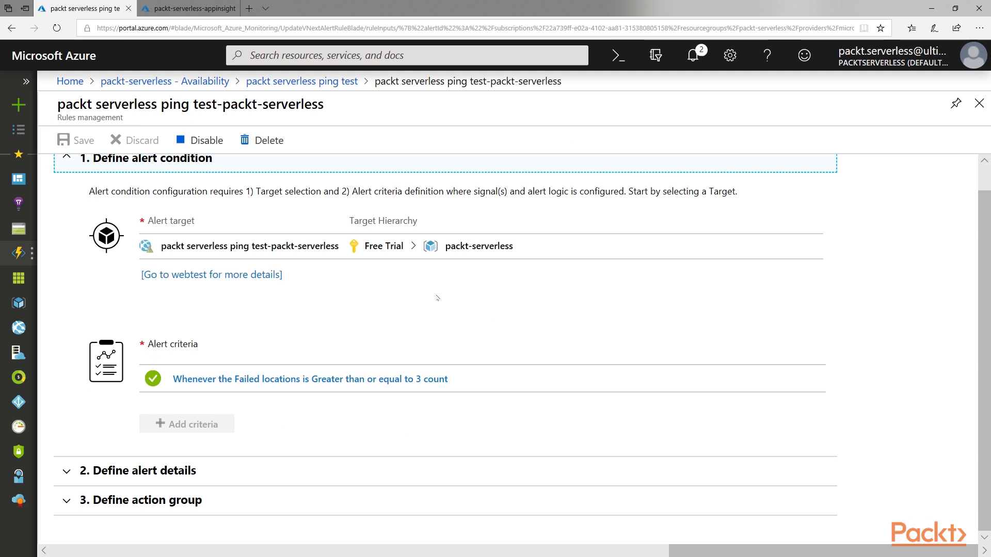
# In the signal logic, try a 30-minute period evaluated every 5 minutes.
pyautogui.click(302, 385)
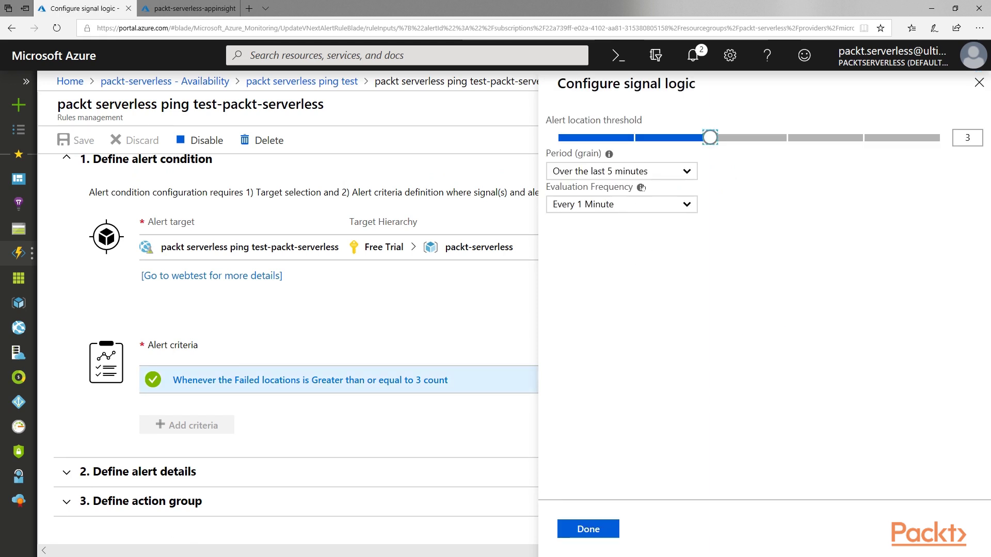
pyautogui.moveTo(710, 137); pyautogui.dragTo(737, 144)
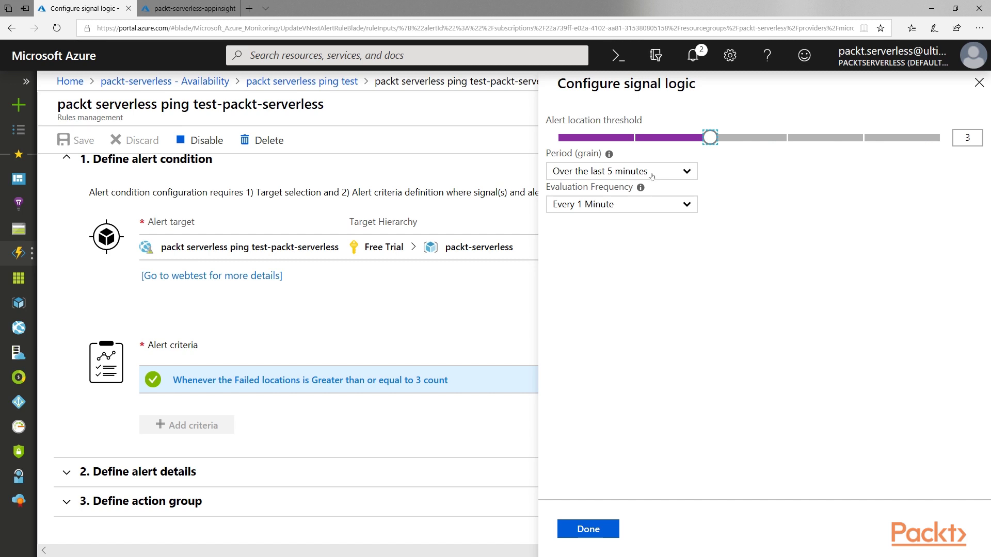
pyautogui.click(652, 173)
pyautogui.click(651, 176)
pyautogui.click(645, 209)
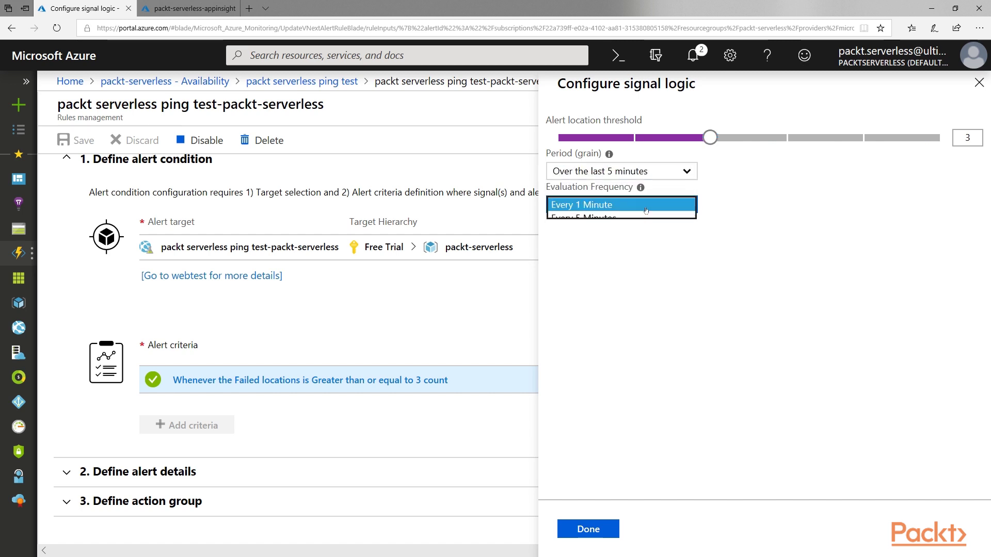
pyautogui.click(645, 171)
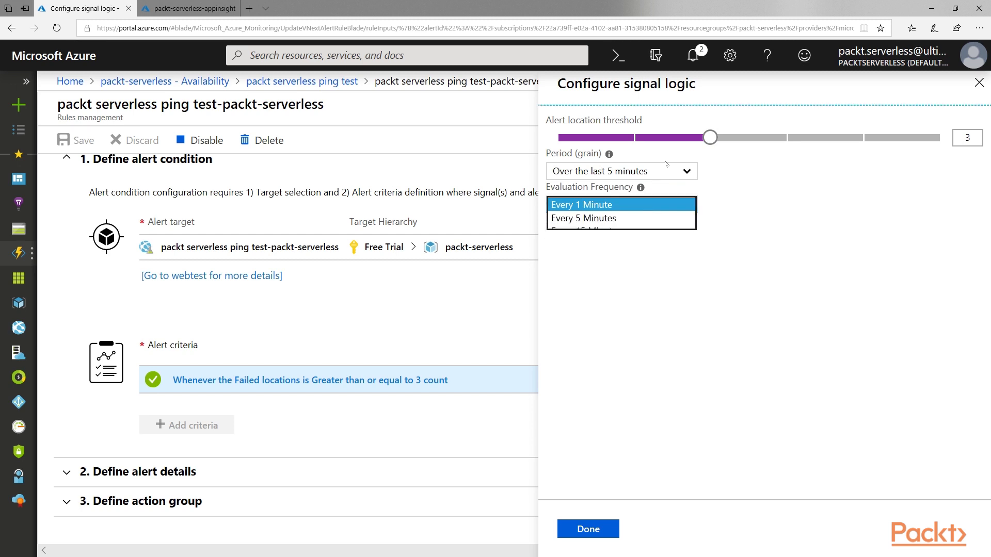
pyautogui.click(645, 192)
pyautogui.click(644, 205)
pyautogui.click(643, 219)
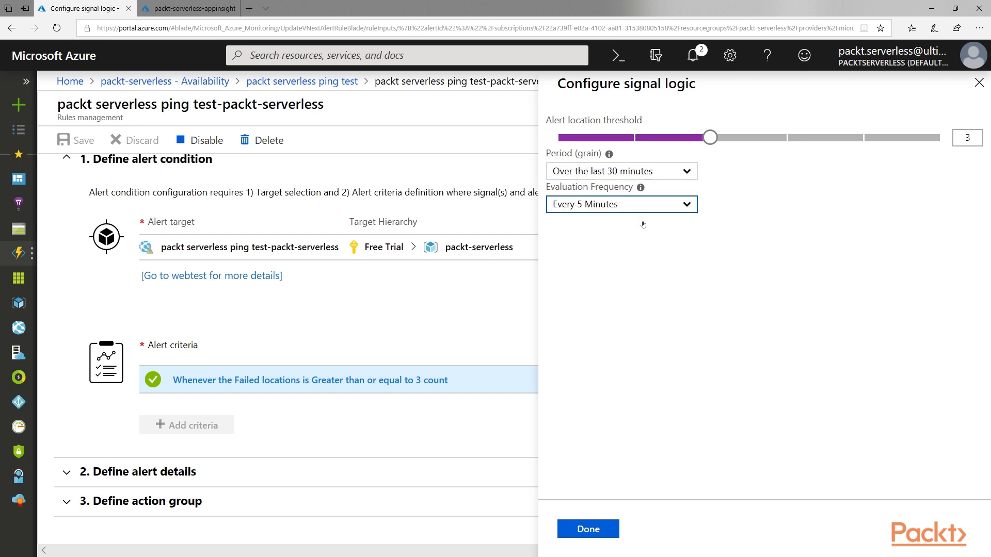
# Set the period back to the last 5 minutes with 1-minute evaluation and close the signal logic.
pyautogui.click(672, 176)
pyautogui.click(619, 152)
pyautogui.click(645, 204)
pyautogui.click(645, 192)
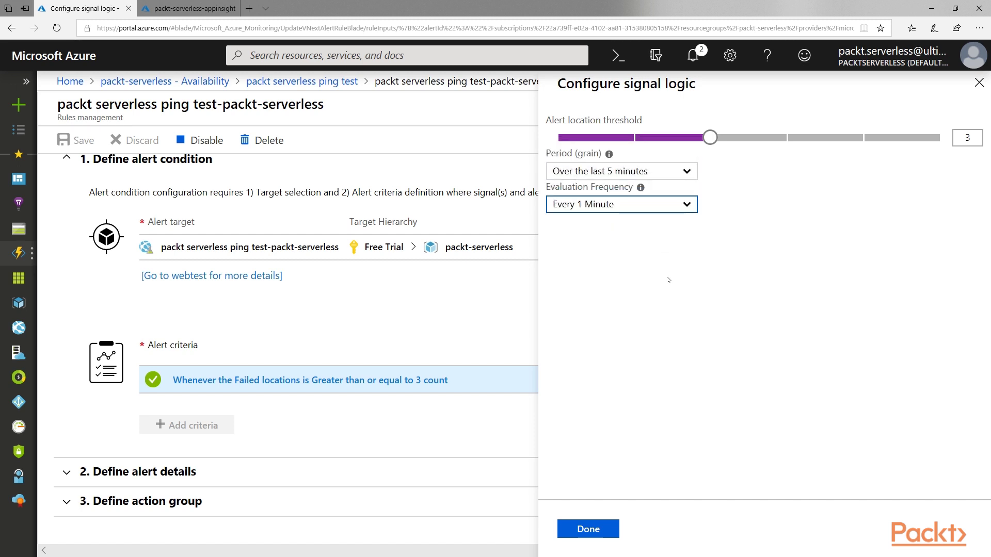
pyautogui.click(588, 529)
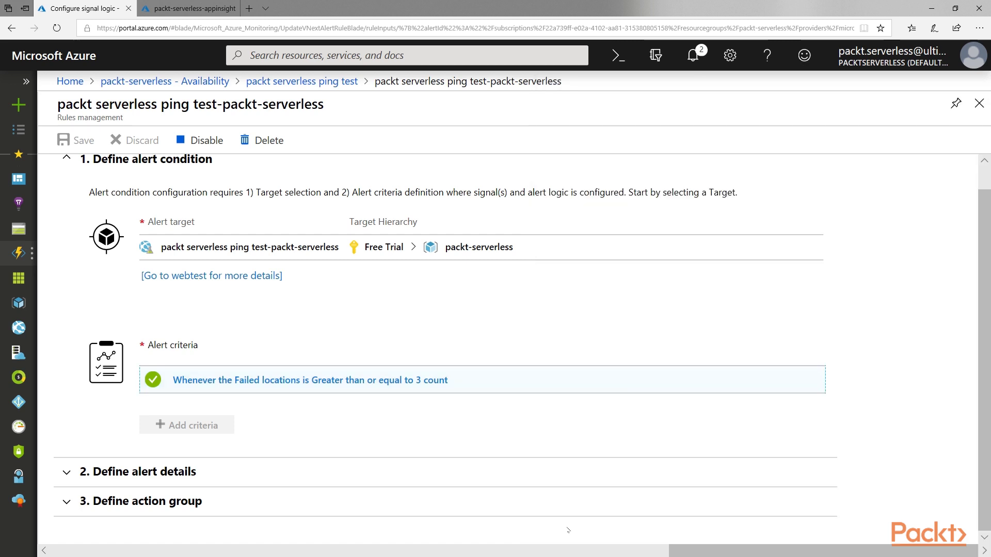
# Leave alert severity at Sev 1 and expand the empty action group section.
pyautogui.click(172, 477)
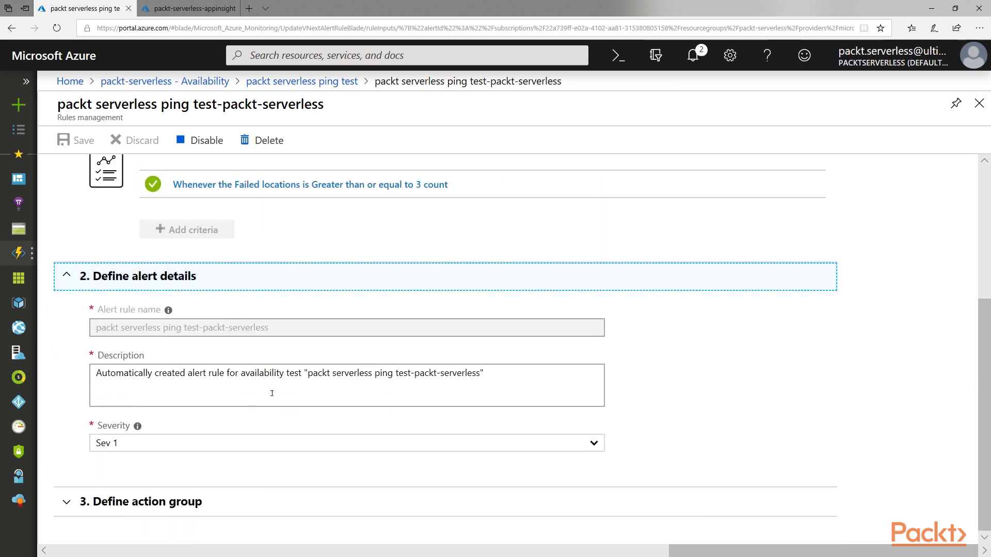
pyautogui.click(169, 445)
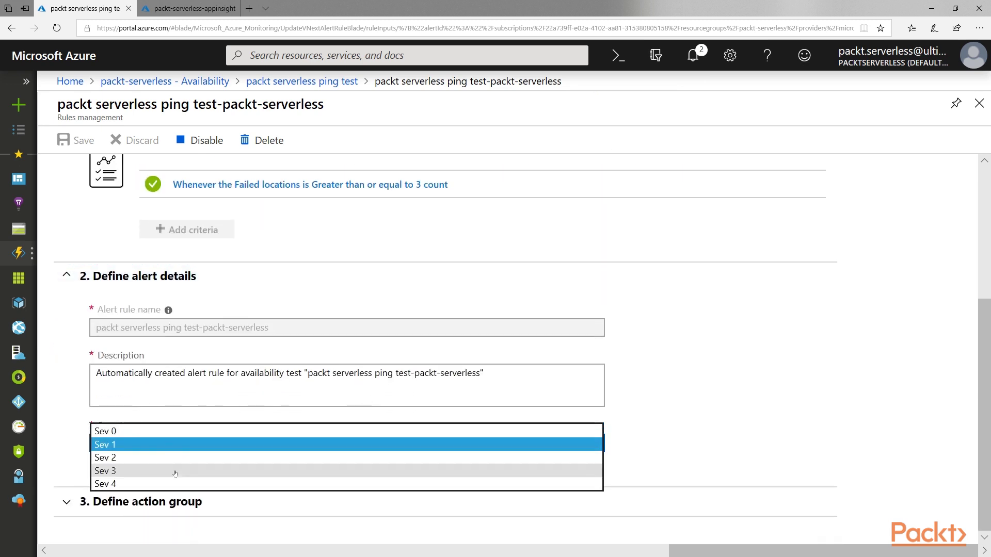
pyautogui.click(78, 452)
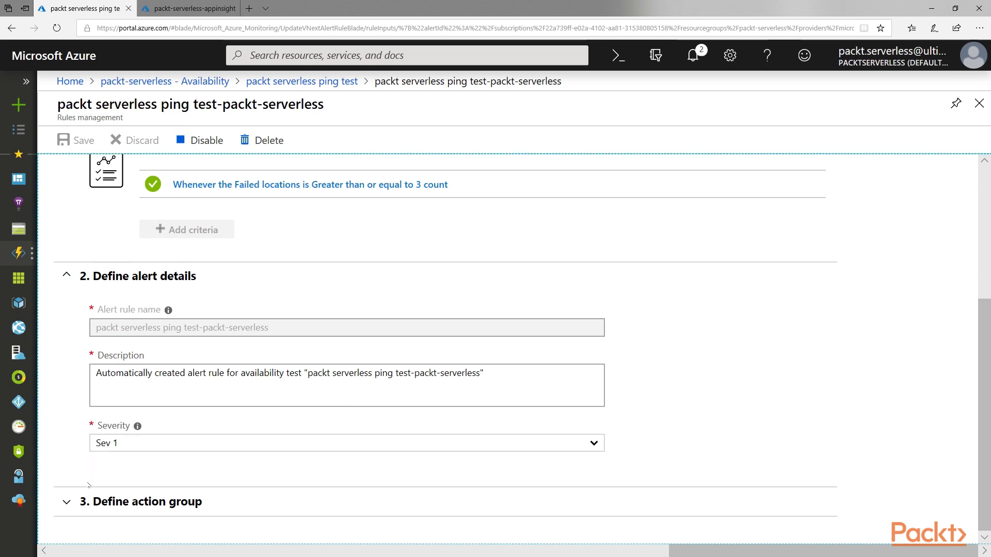
pyautogui.click(100, 507)
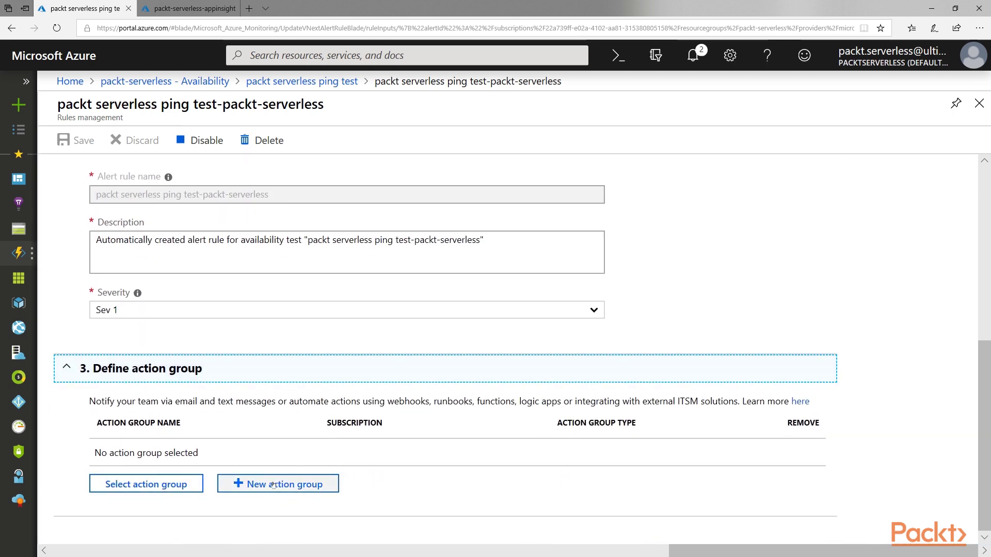
# Create action group 'Company Cloud Admins' (short name admins) with an Email/SMS/Push/Voice action named email.
pyautogui.click(274, 485)
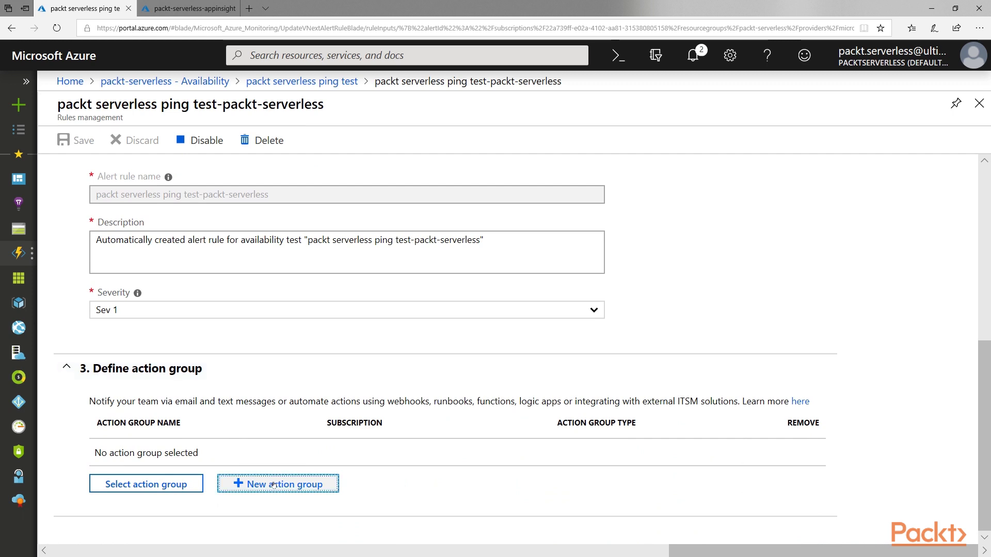
pyautogui.write('Company Cloud Admins')
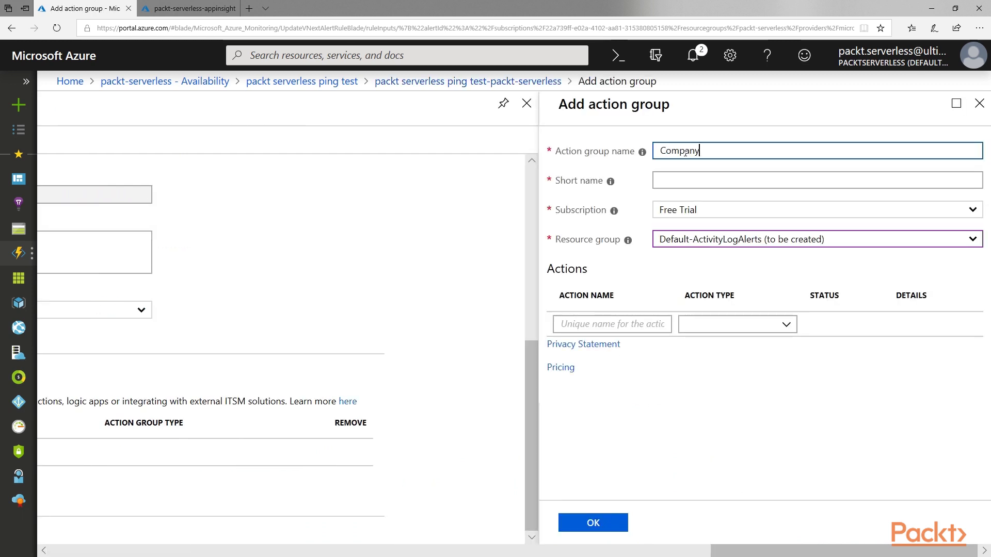
pyautogui.press('Tab')
pyautogui.write('admins')
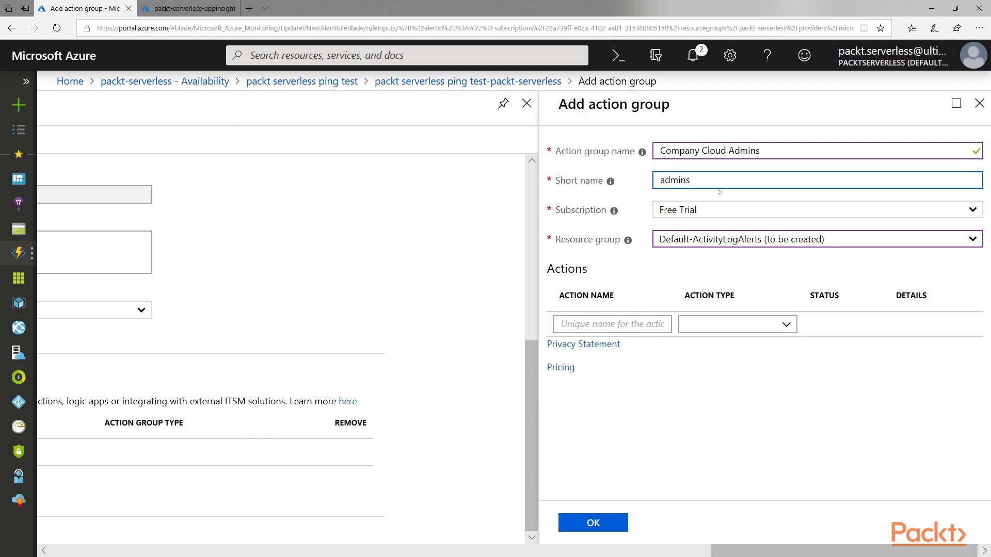
pyautogui.click(623, 328)
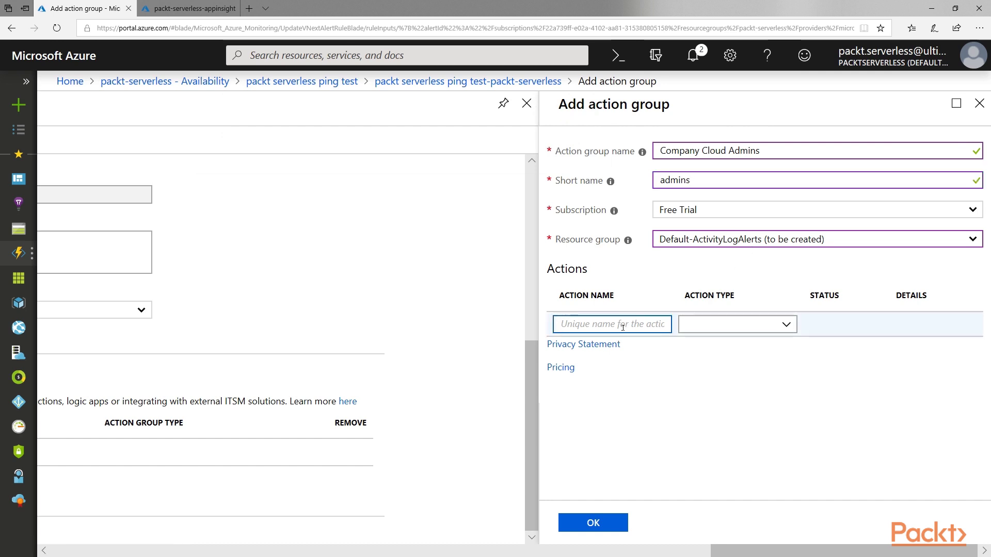
pyautogui.write('email')
pyautogui.click(733, 330)
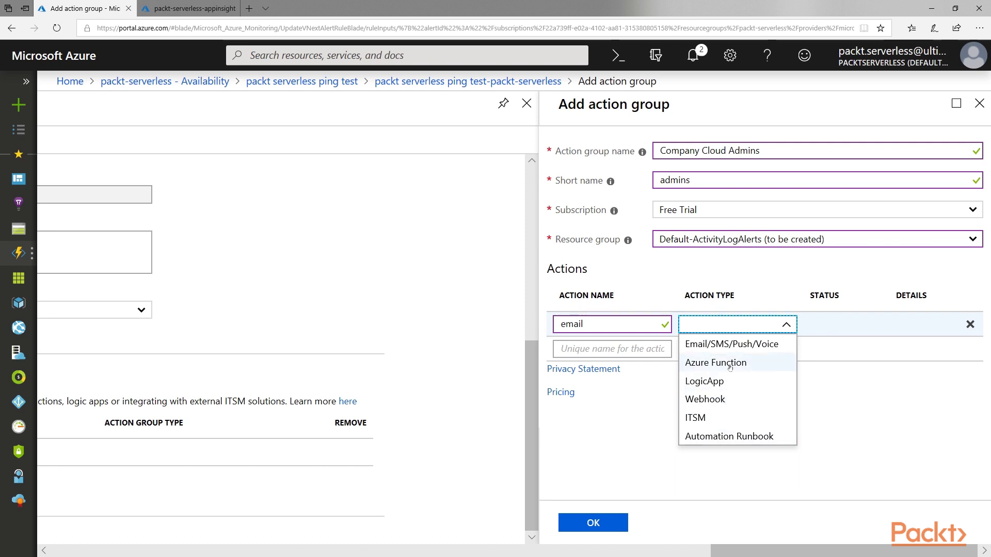
pyautogui.click(730, 344)
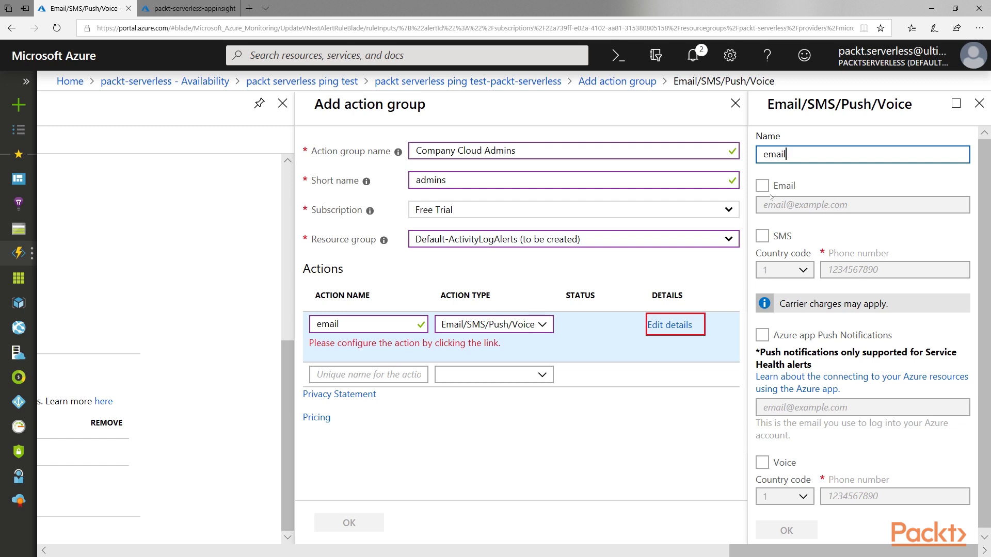
# Enable email on the action, enter the notification e-mail address, and create the action group.
pyautogui.click(762, 186)
pyautogui.click(847, 206)
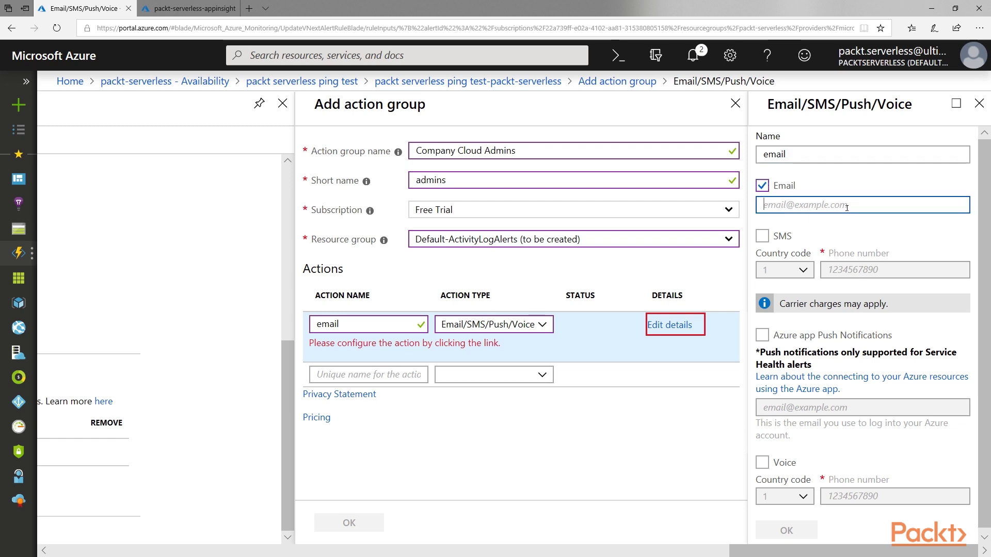
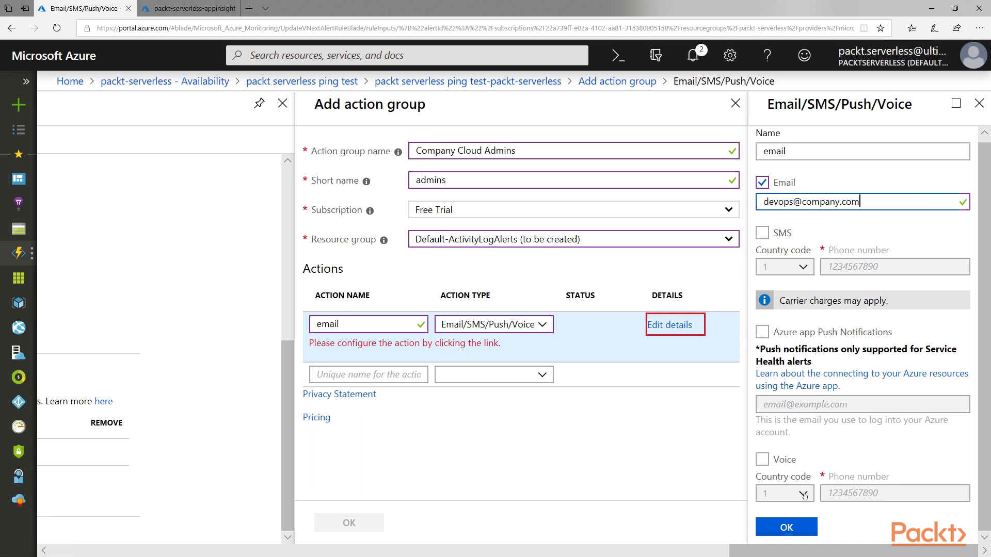
pyautogui.click(795, 522)
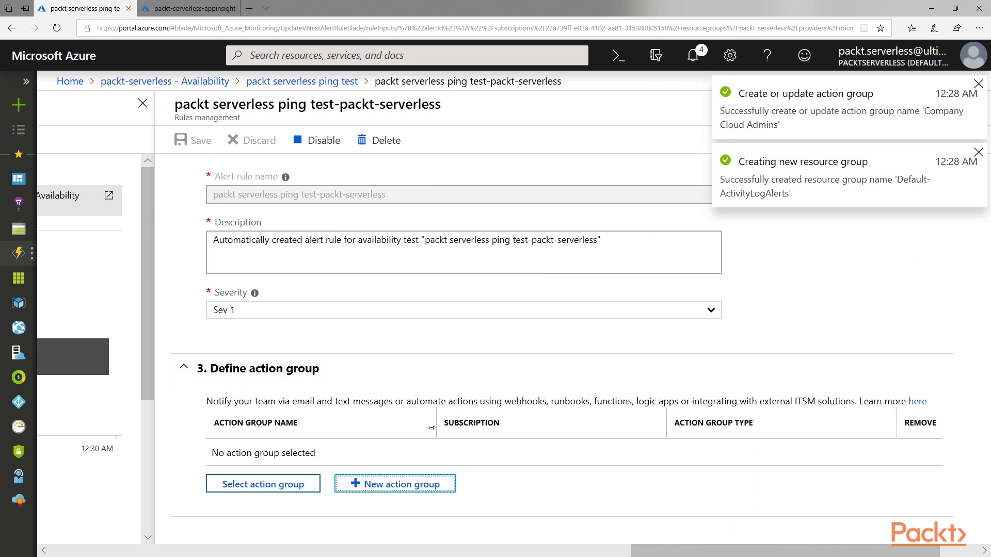
# Attach the existing 'Company Cloud Admins' action group to the ping test alert rule and save the rule.
pyautogui.click(263, 488)
pyautogui.click(634, 275)
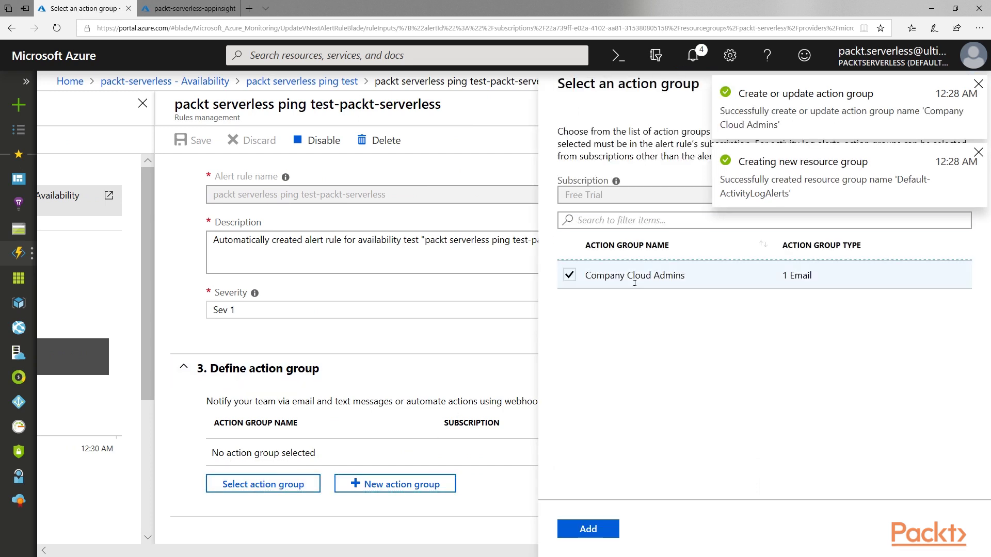
pyautogui.click(588, 529)
pyautogui.moveTo(655, 550); pyautogui.dragTo(623, 550)
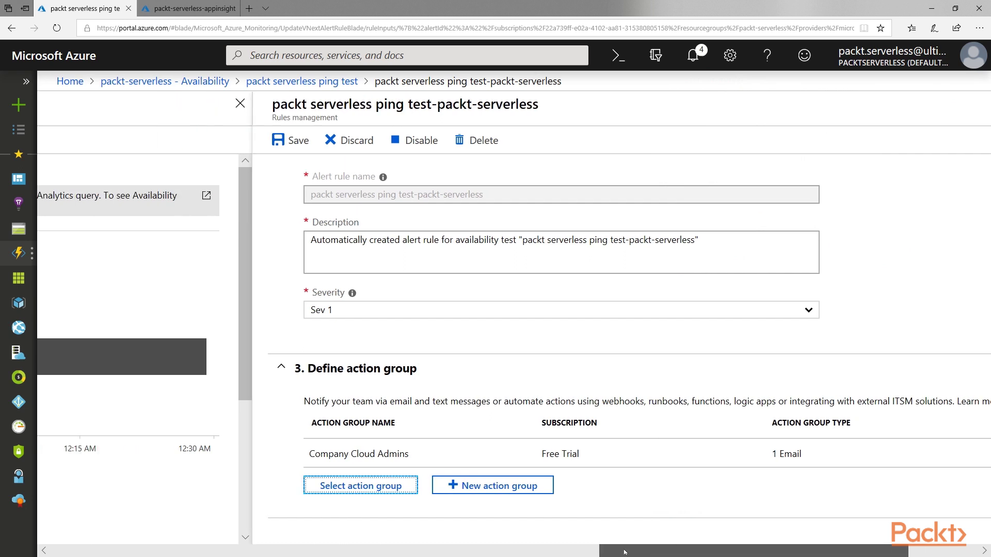
pyautogui.click(287, 138)
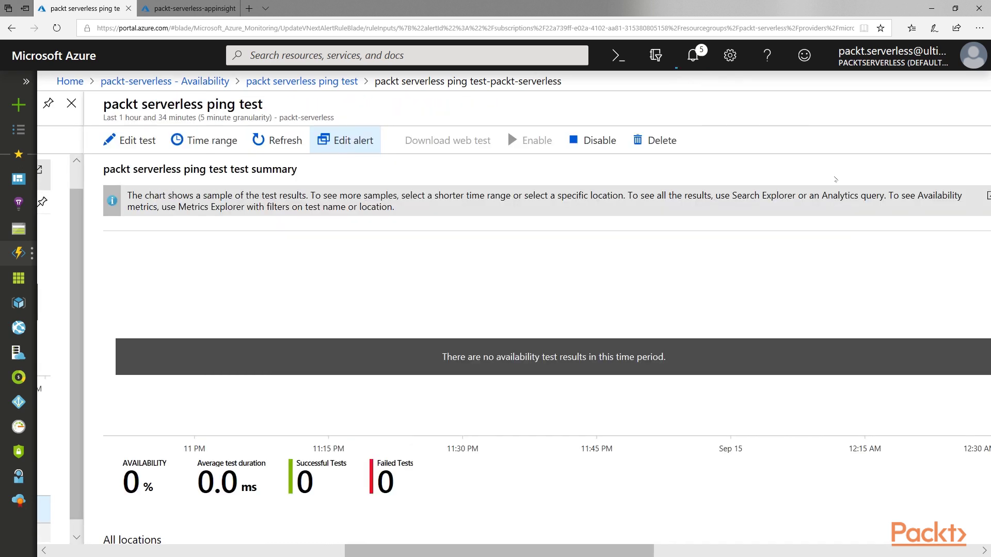